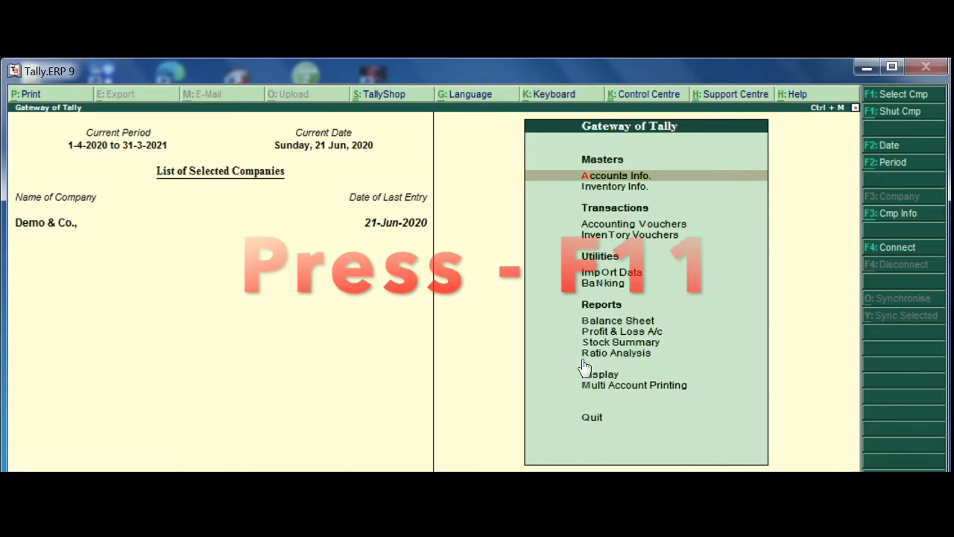
Enable debit and credit notes, with both recorded in invoice mode, in the company's inventory features and save the changes.
key(F11)
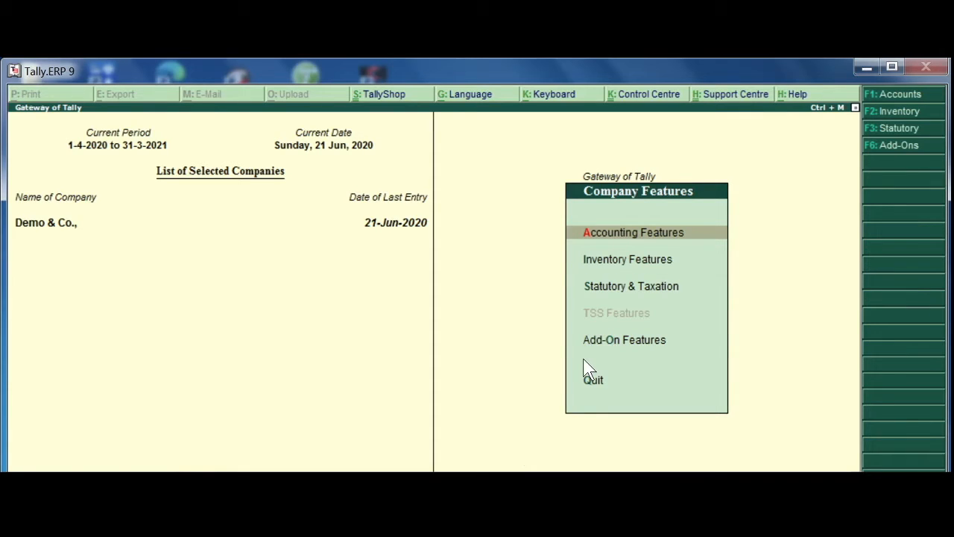
key(Down)
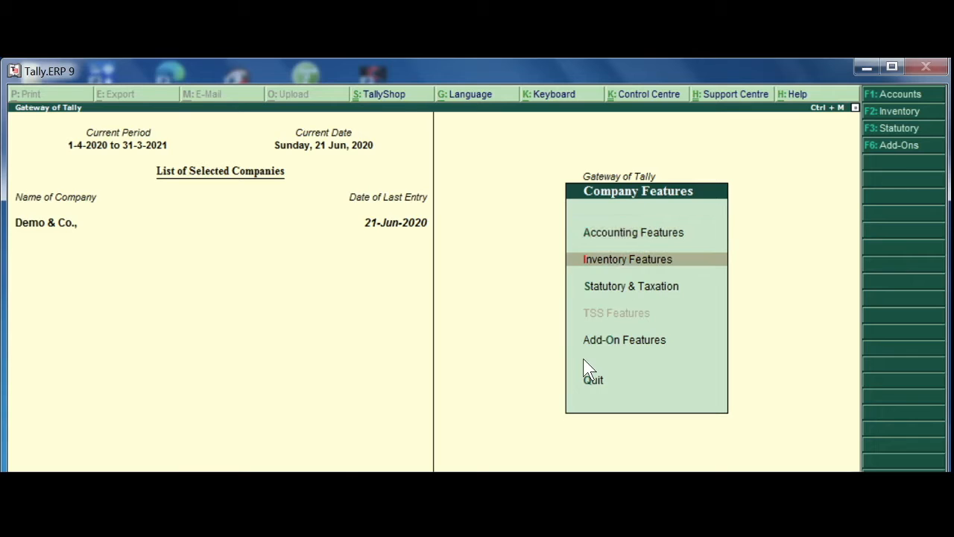
key(Return)
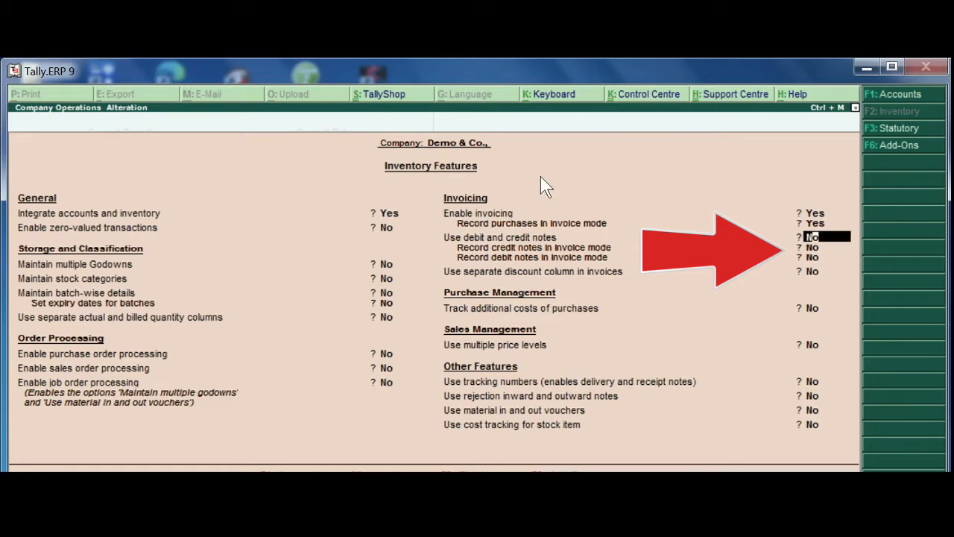
key(Return)
key(Up)
text(yes)
key(Return)
text(yes)
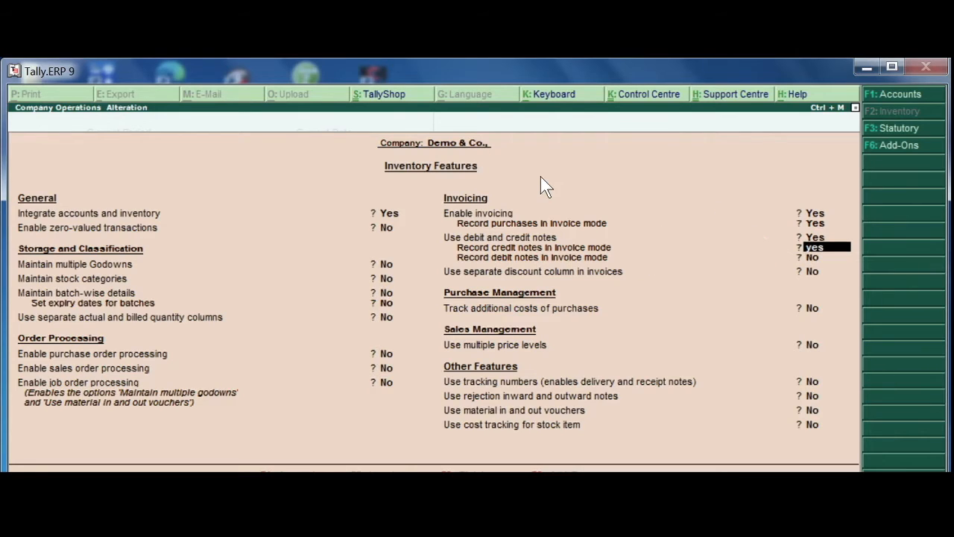
key(Return)
text(yes)
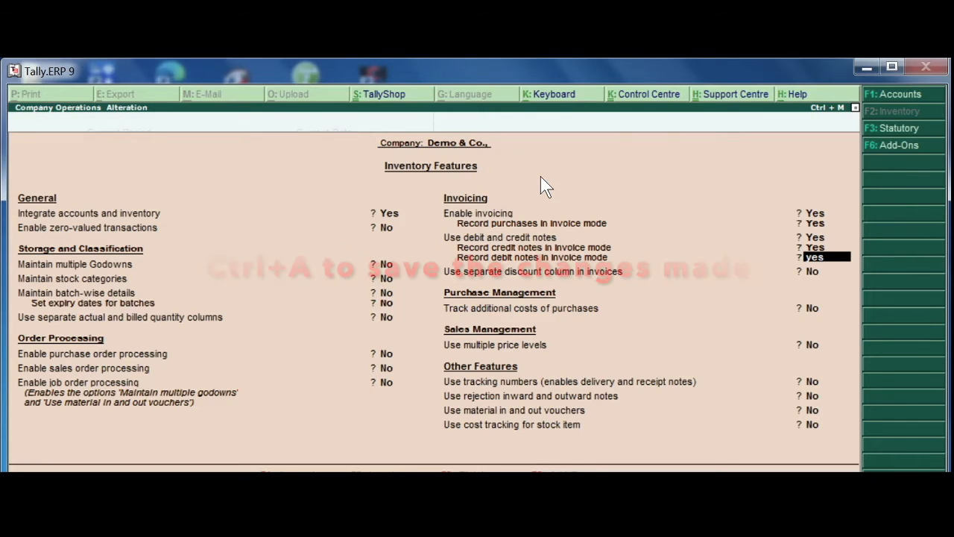
key(ctrl+a)
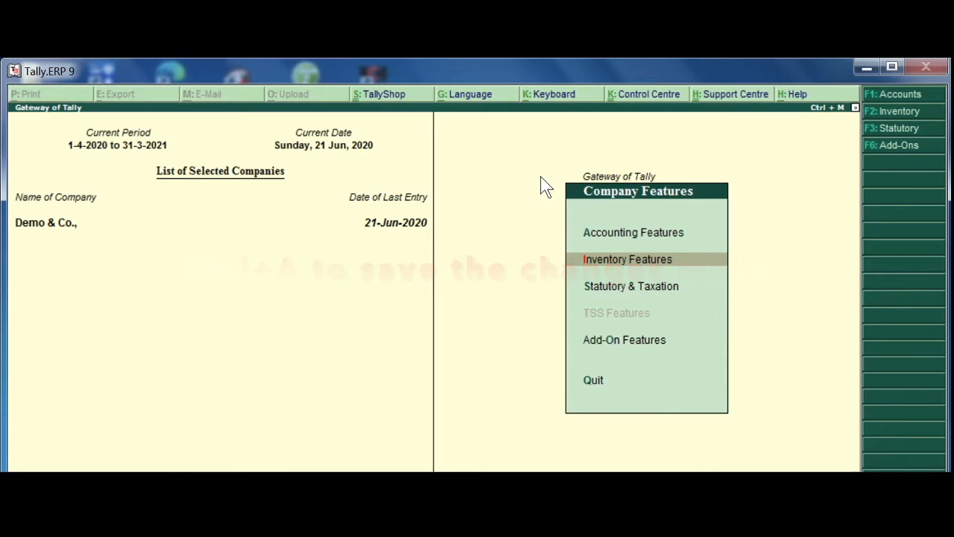
key(Escape)
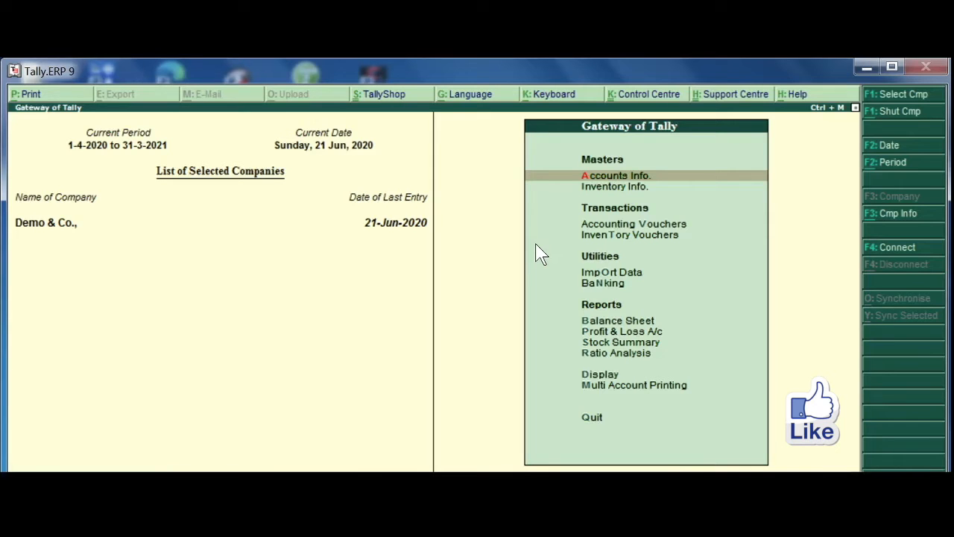
Open the Day Book report for Demo & Co.
key(Down)
key(Down)
key(Down)
key(Down)
key(Down)
key(Down)
key(Down)
key(Down)
key(Down)
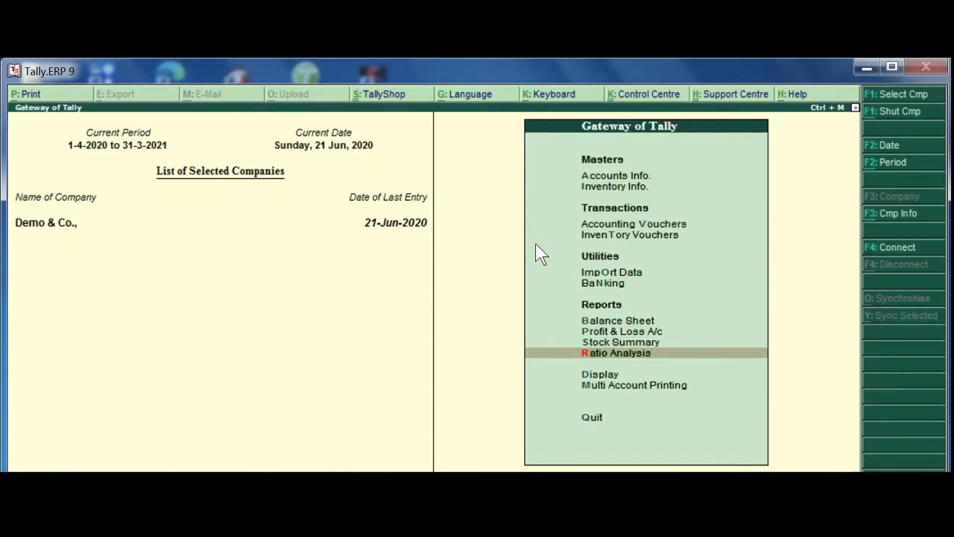
key(Down)
key(Return)
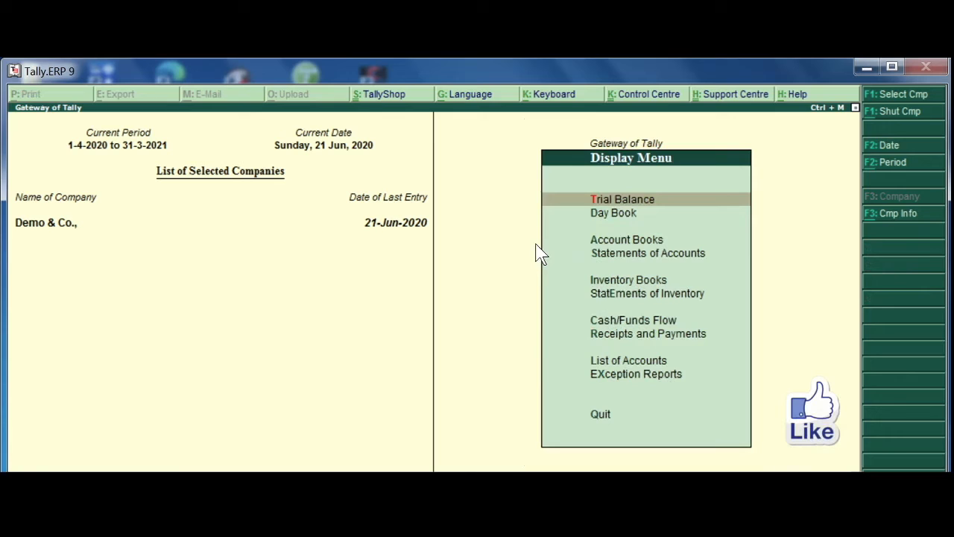
key(Down)
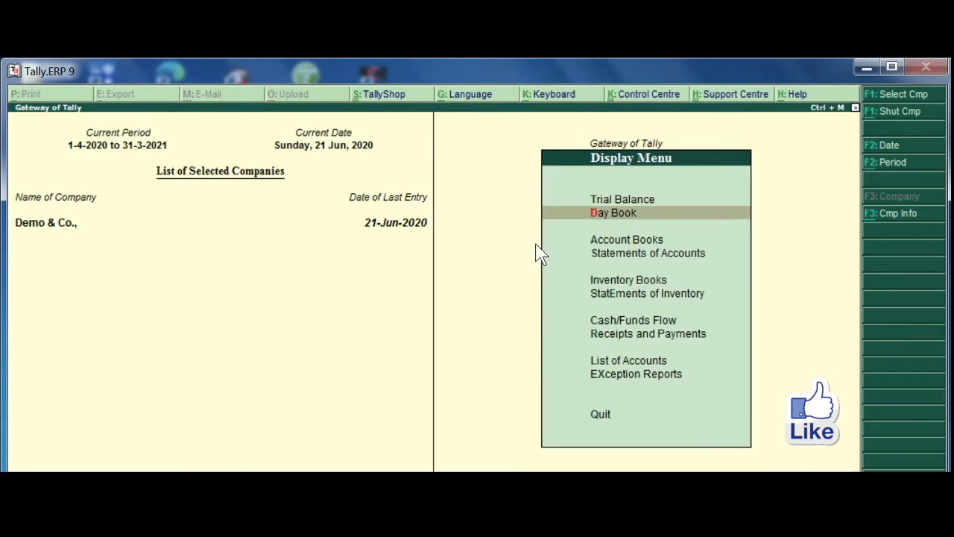
key(Return)
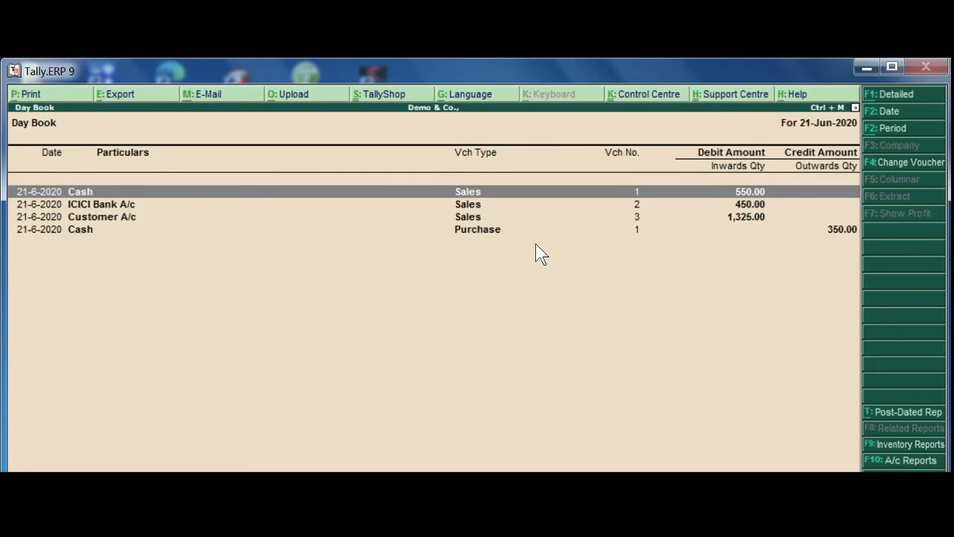
Review the cash purchase voucher from the Day Book, including its supplier invoice number and item details, and return to the Gateway of Tally.
key(Down)
key(Down)
key(Down)
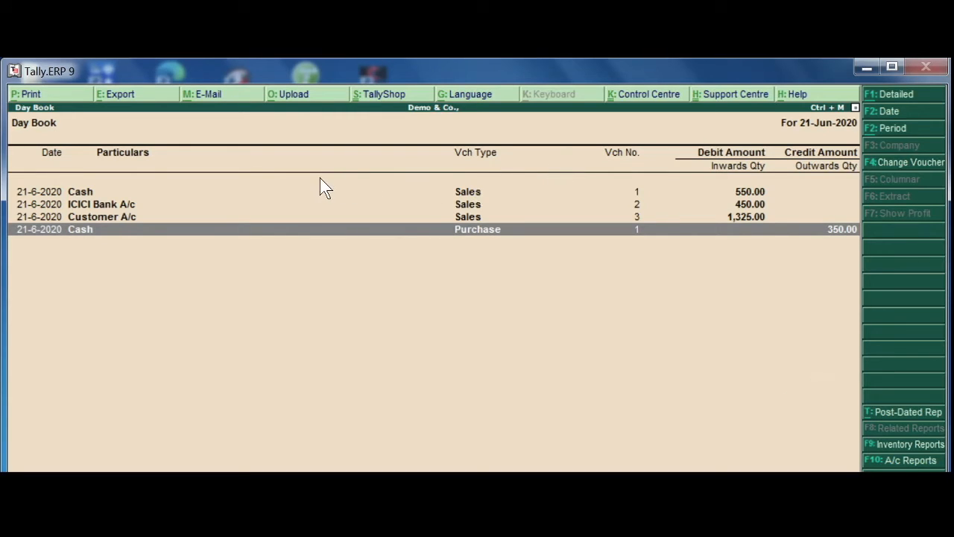
key(Return)
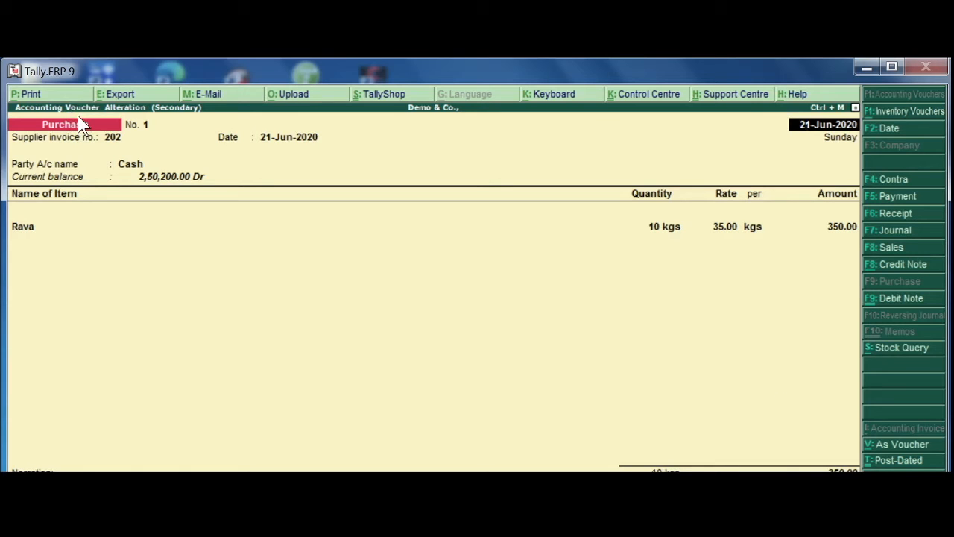
key(Escape)
key(Escape)
key(Return)
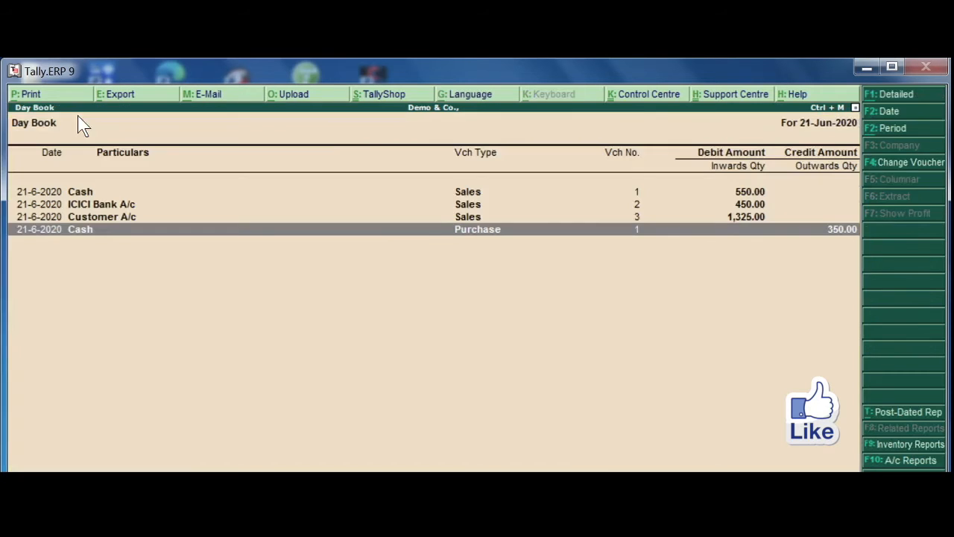
key(Escape)
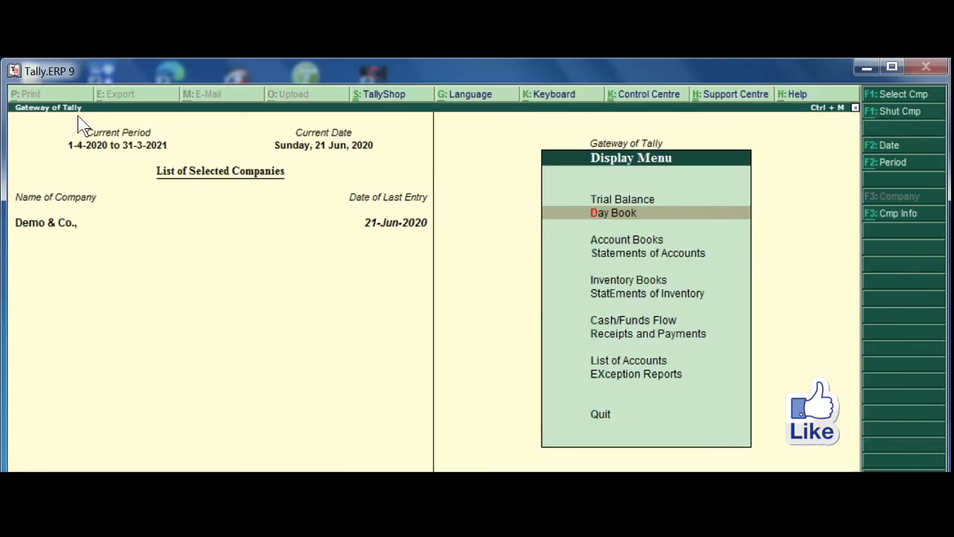
key(Escape)
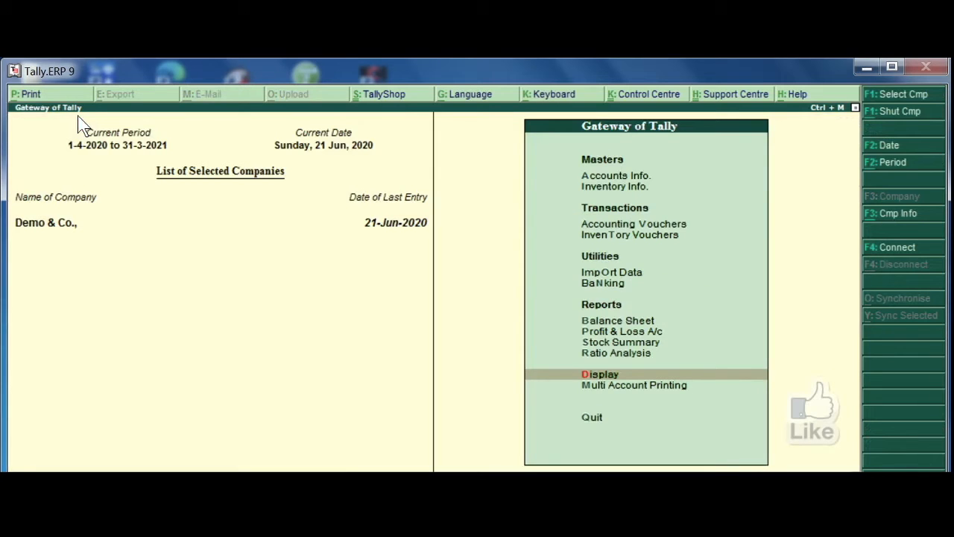
Start a debit note voucher against original invoice no. 202 dated 21-Jun-2020, with Cash as the party account.
key(Up)
key(Up)
key(Up)
key(Up)
key(Up)
key(Up)
key(Up)
key(Up)
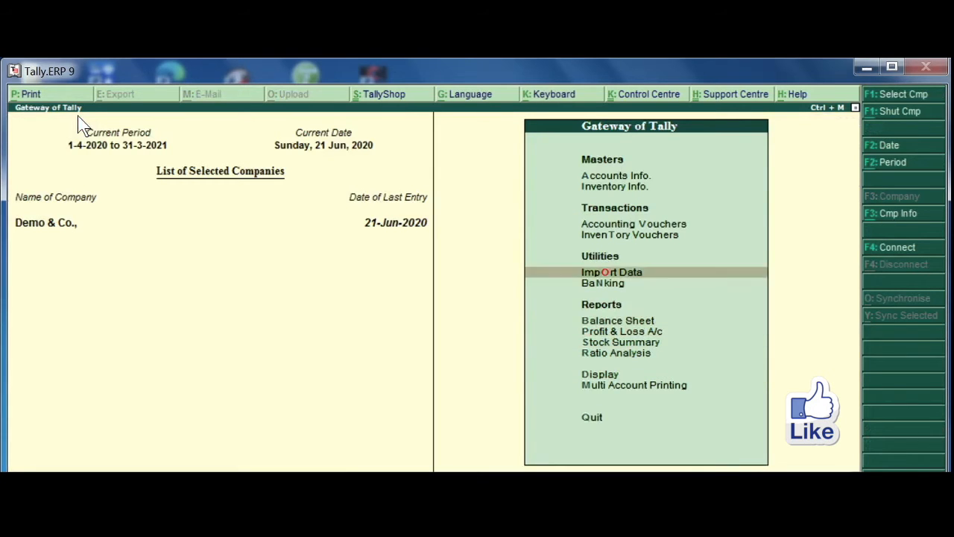
key(Return)
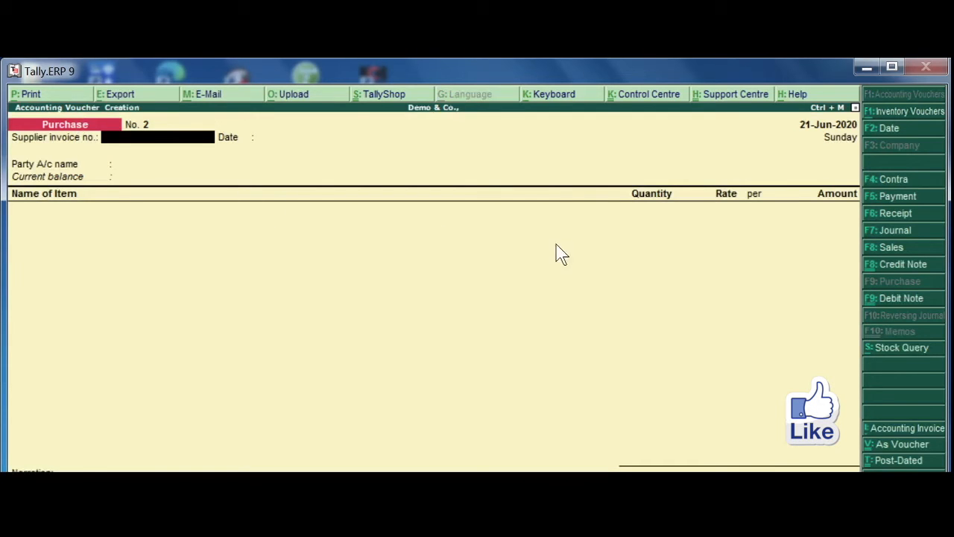
click(897, 300)
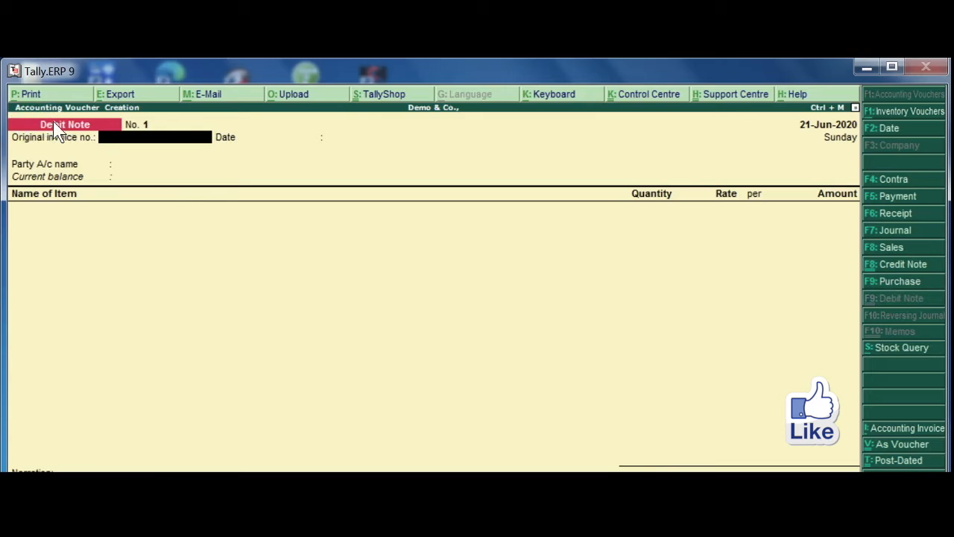
text(202)
key(Return)
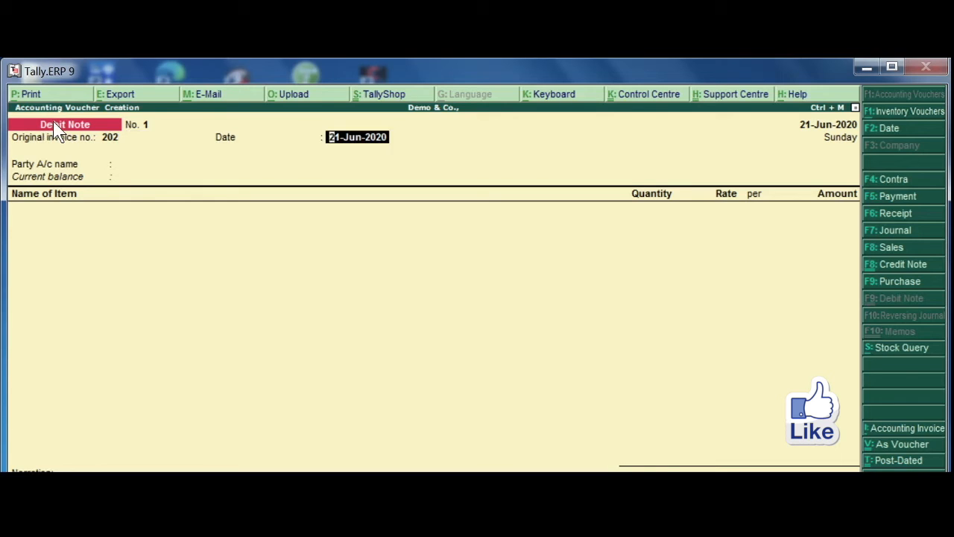
key(Return)
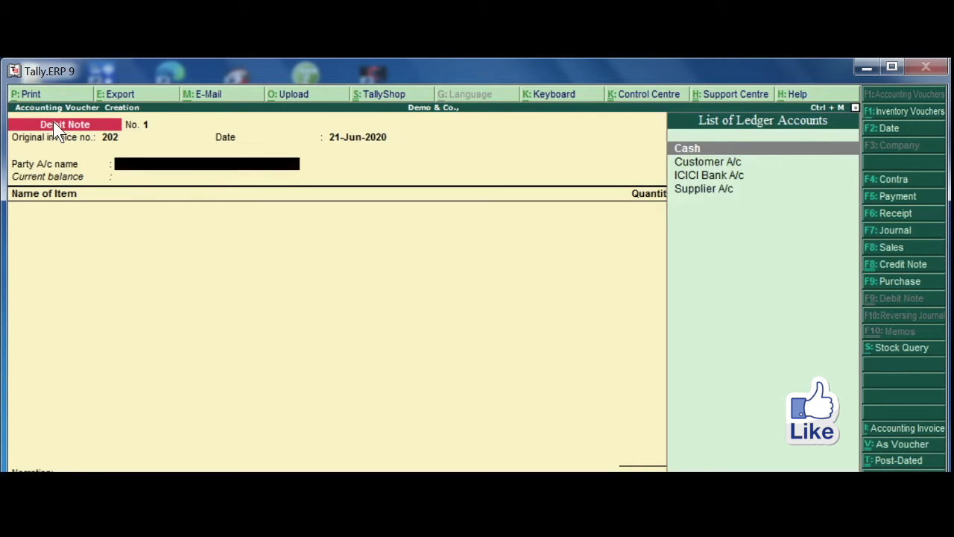
key(Return)
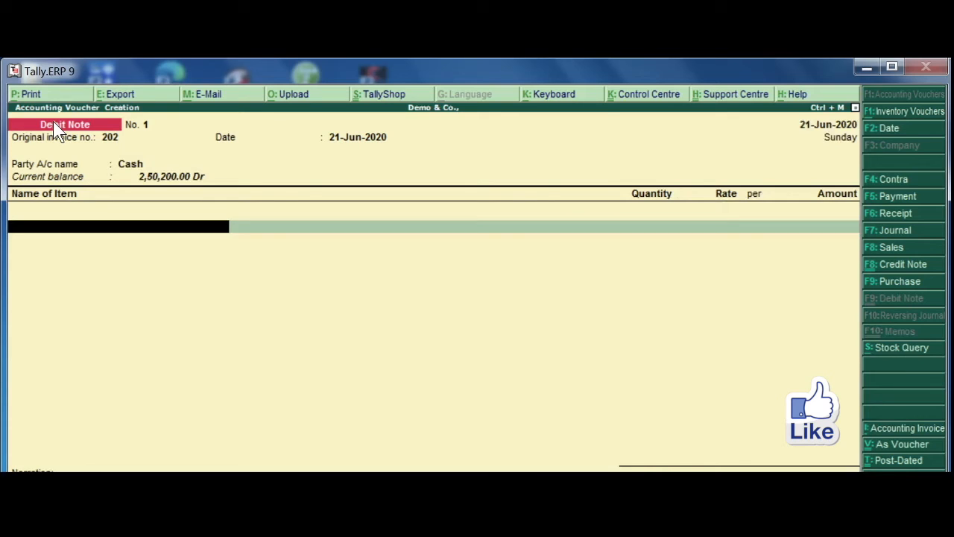
Enter 10 kgs of Rava at a rate of 35.00 per kg in the debit note and save the voucher.
text(S)
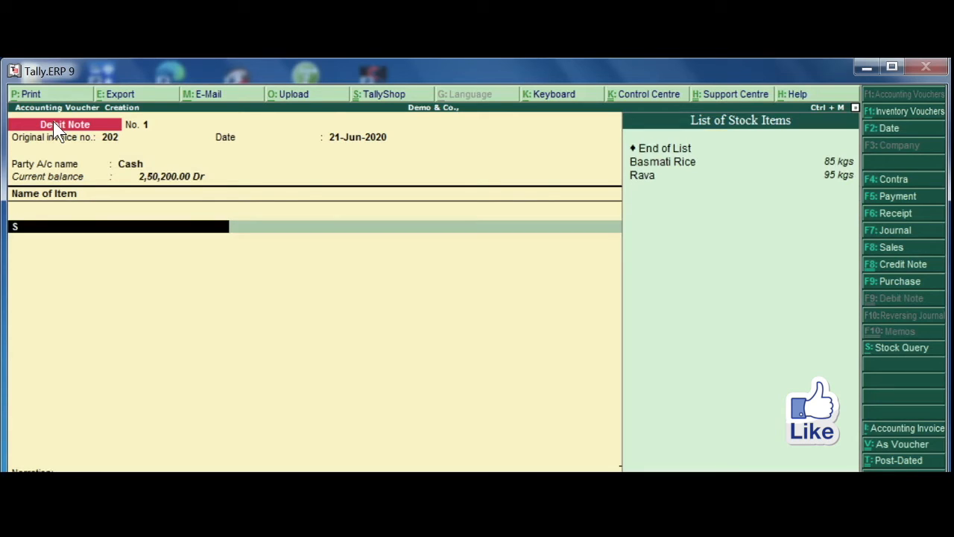
key(Down)
key(Down)
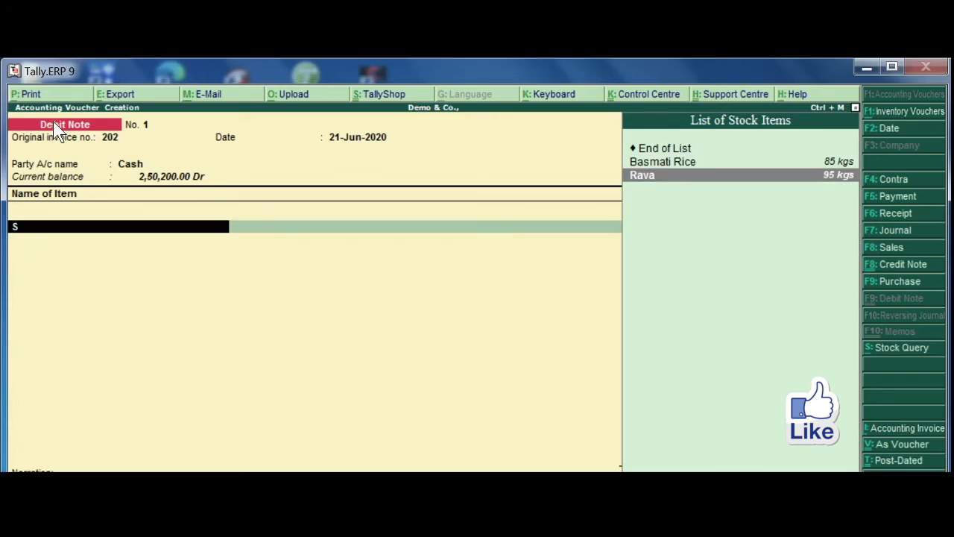
key(Return)
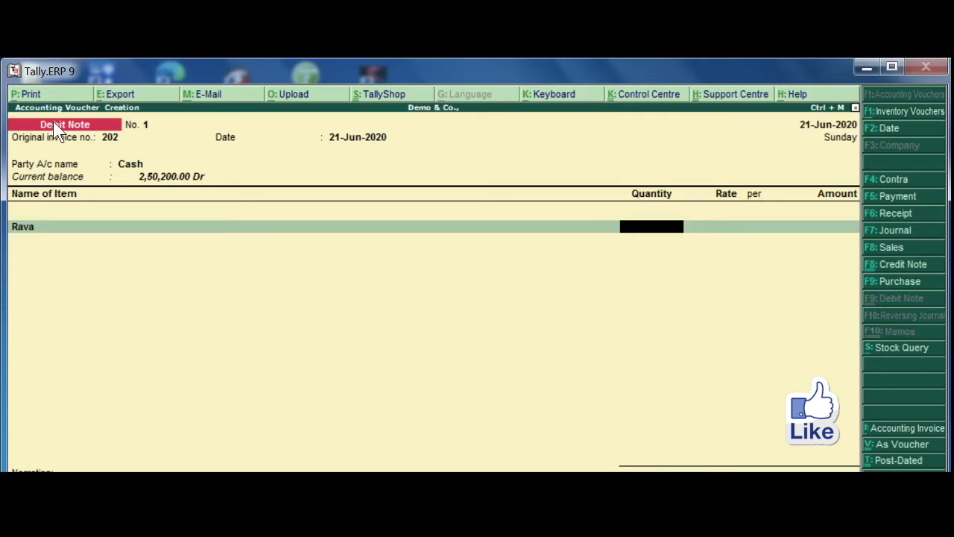
text(10)
key(Return)
key(Return)
key(Return)
key(Return)
key(Return)
key(Return)
key(Return)
key(Return)
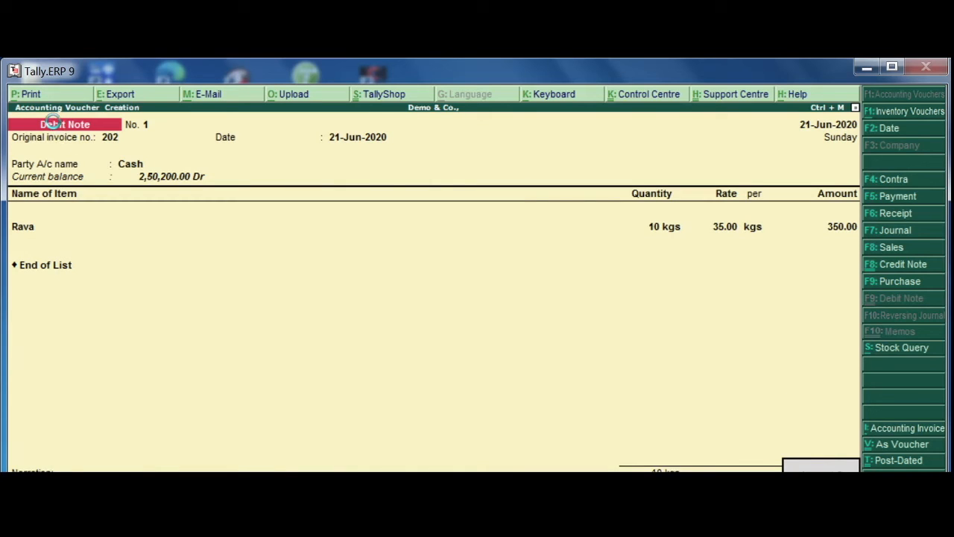
key(Return)
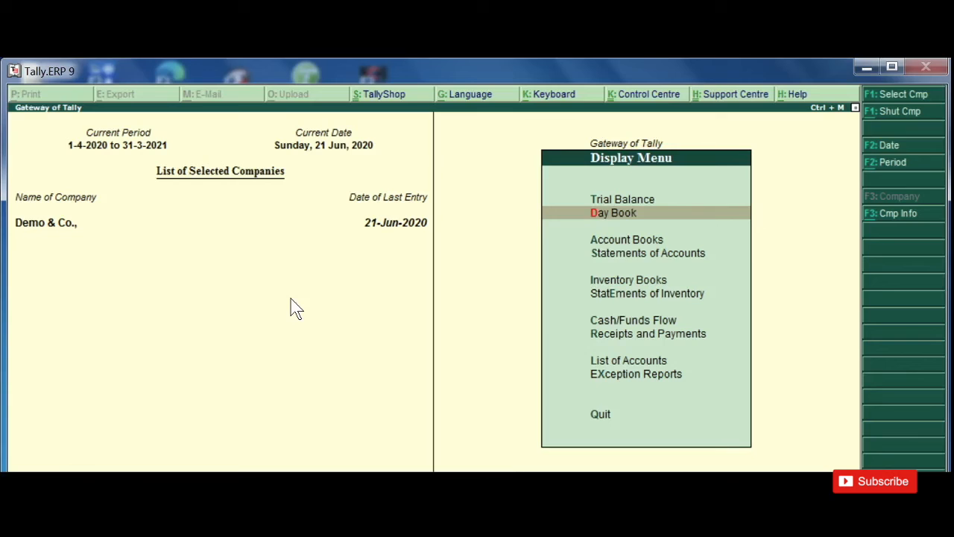
Open the Day Book to check the debit note entry.
key(Return)
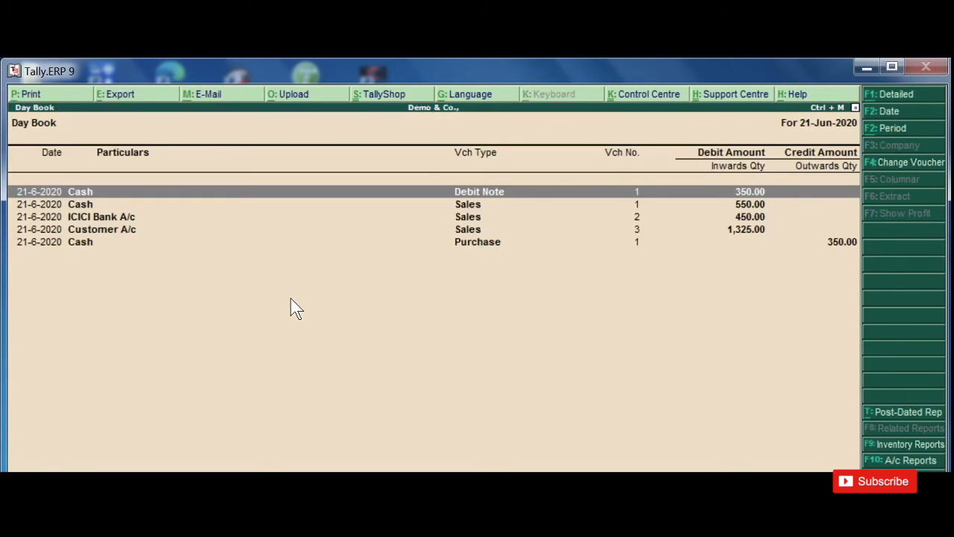